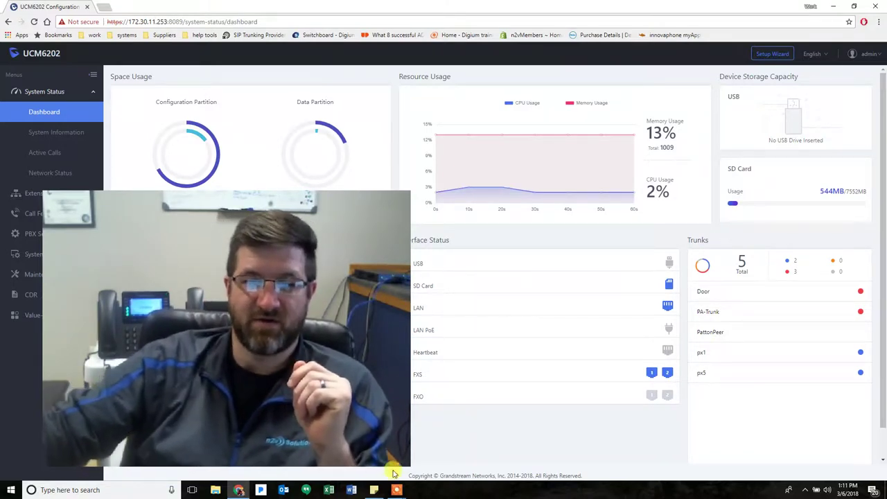
- Expand PBX Settings and then Call Features in the sidebar to reach Emergency Calls
mouse_move(395, 490)
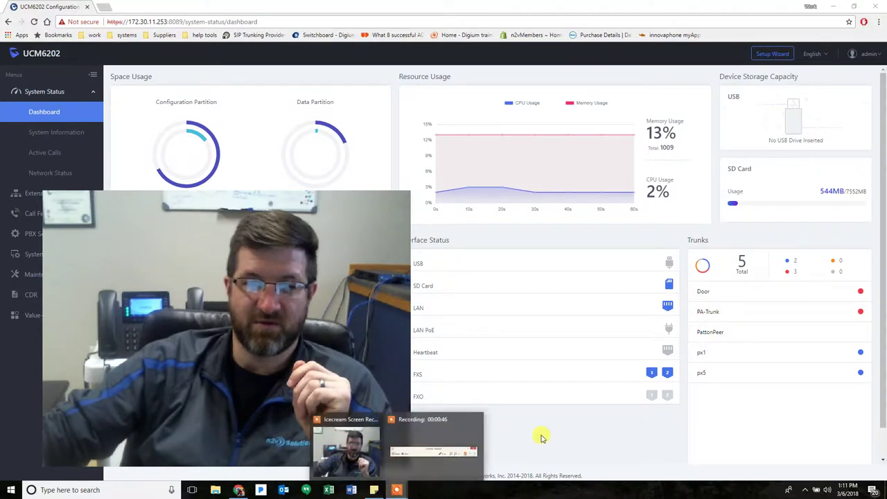
click(449, 447)
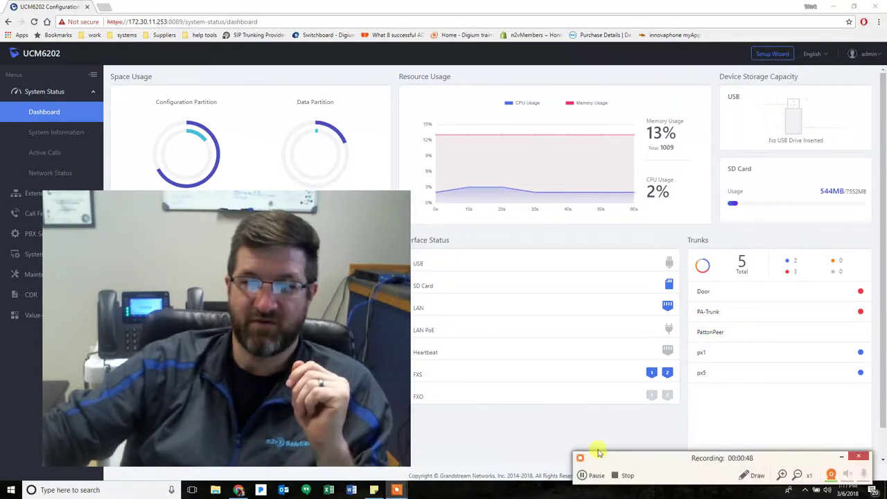
click(830, 475)
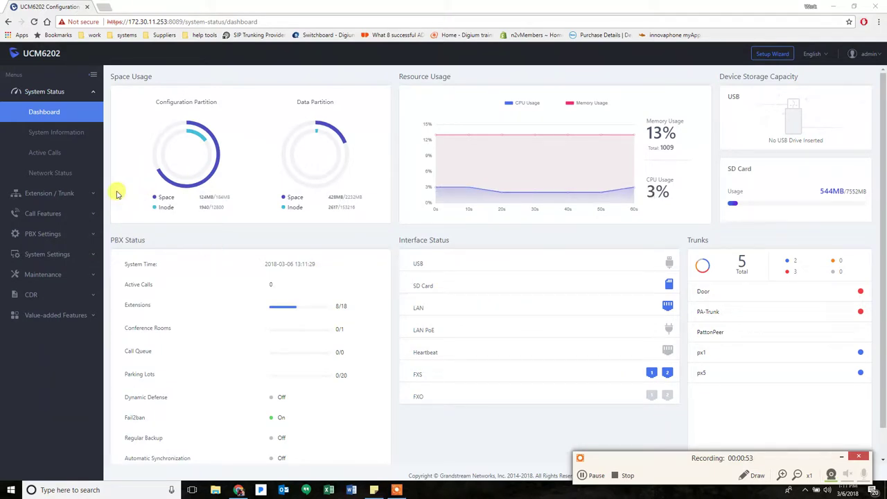
click(840, 457)
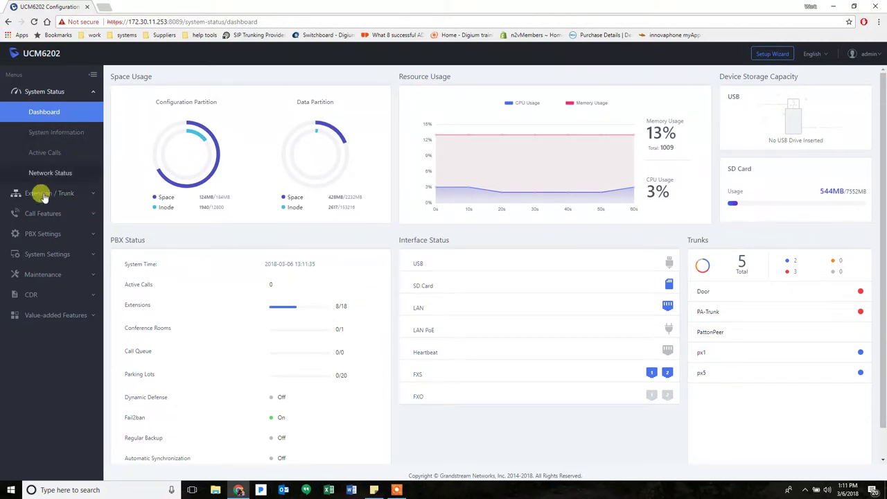
click(43, 236)
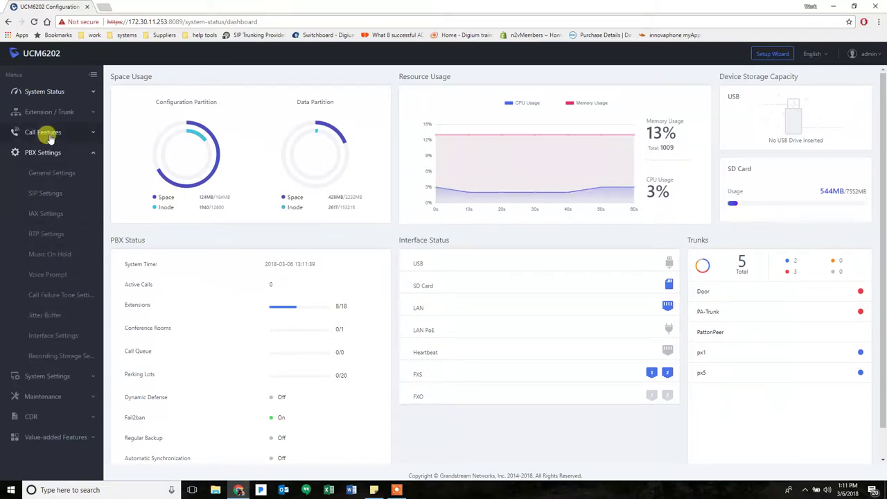
click(47, 135)
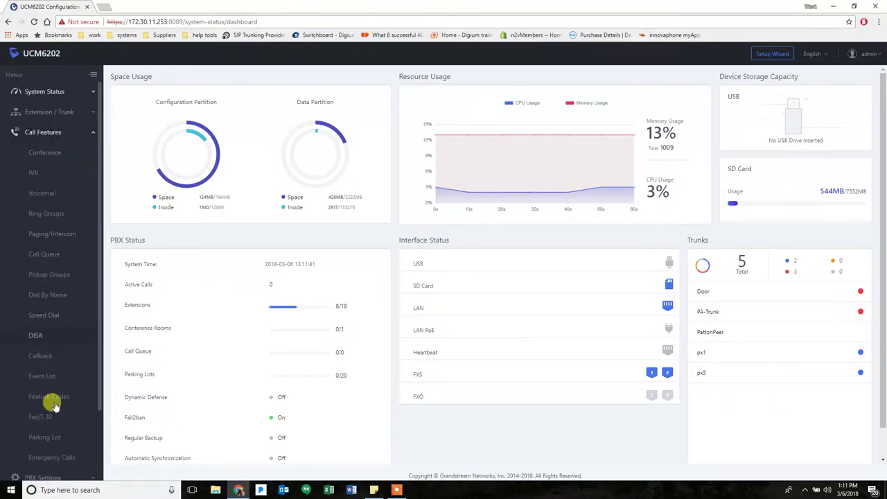
- On the Emergency Calls page, add an entry with Name 911 and Emergency Number 311
click(61, 460)
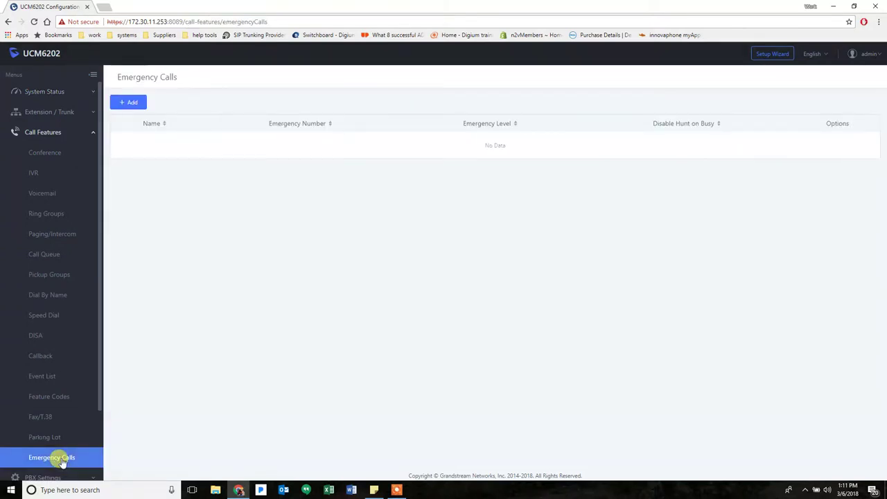
click(130, 108)
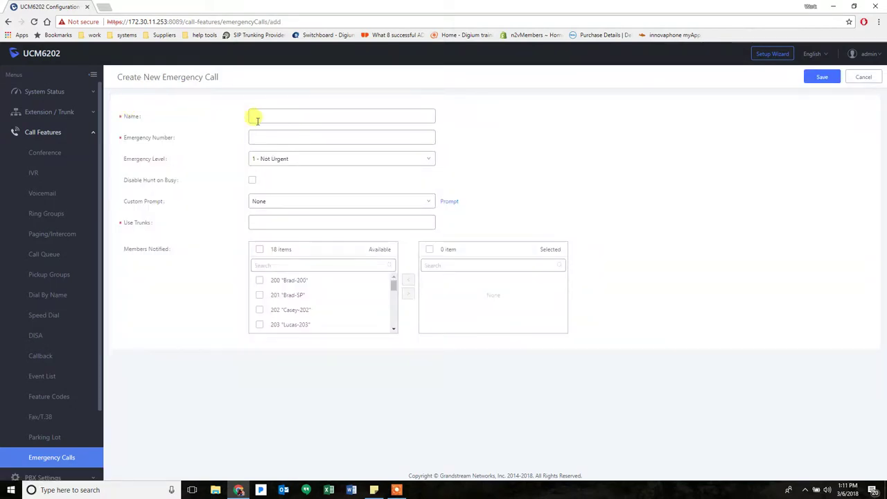
click(269, 117)
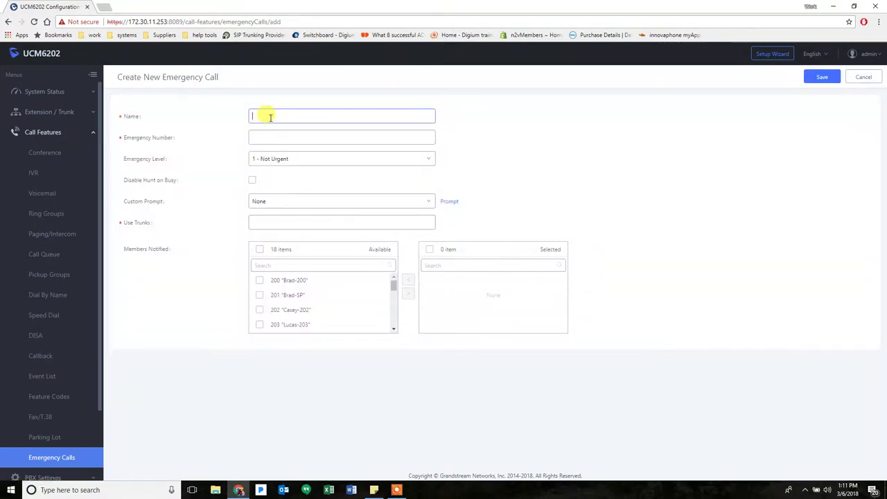
text(911)
key(Tab)
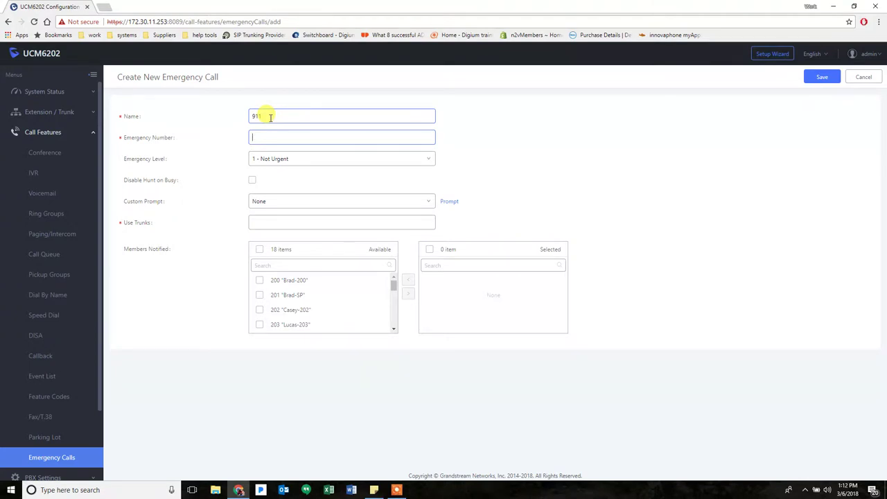
text(311)
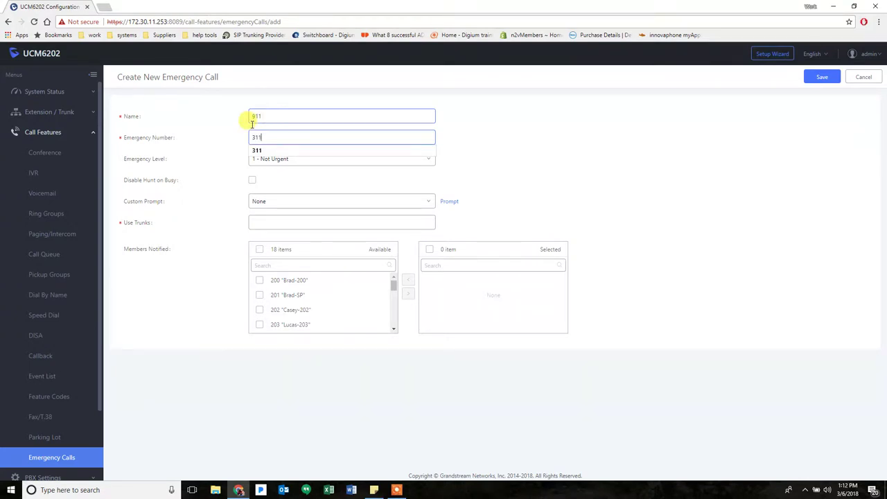
click(225, 145)
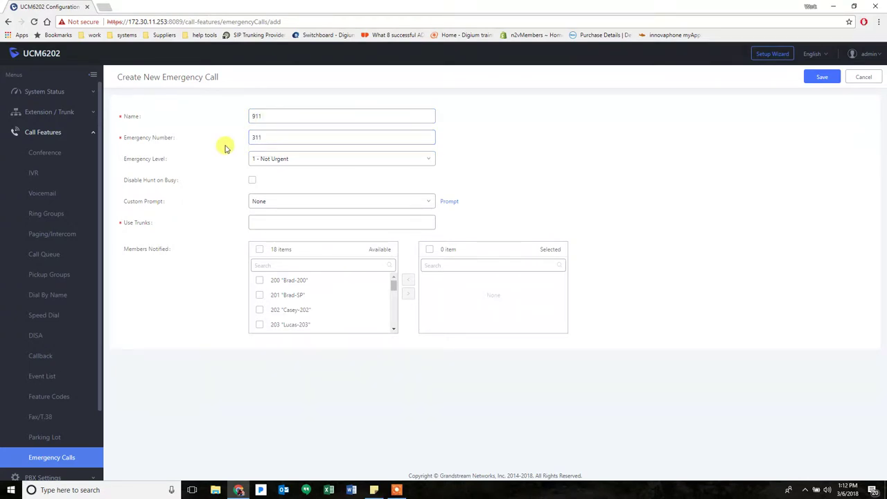
click(286, 160)
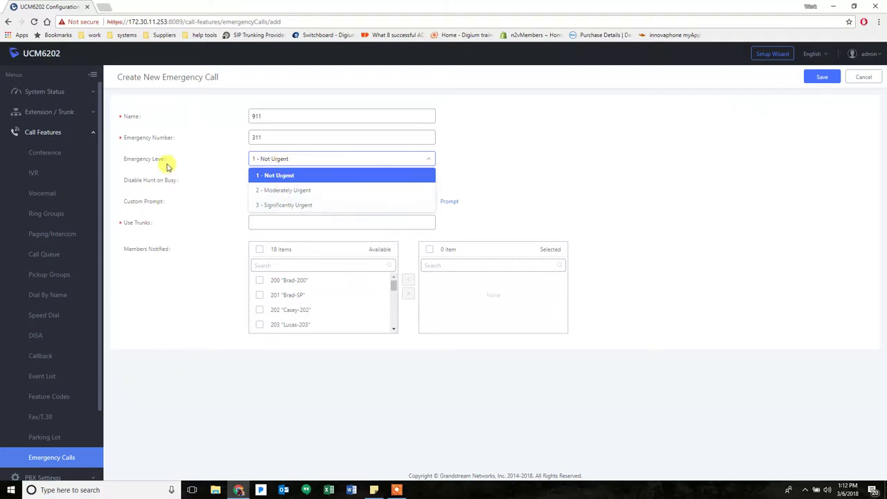
mouse_move(158, 164)
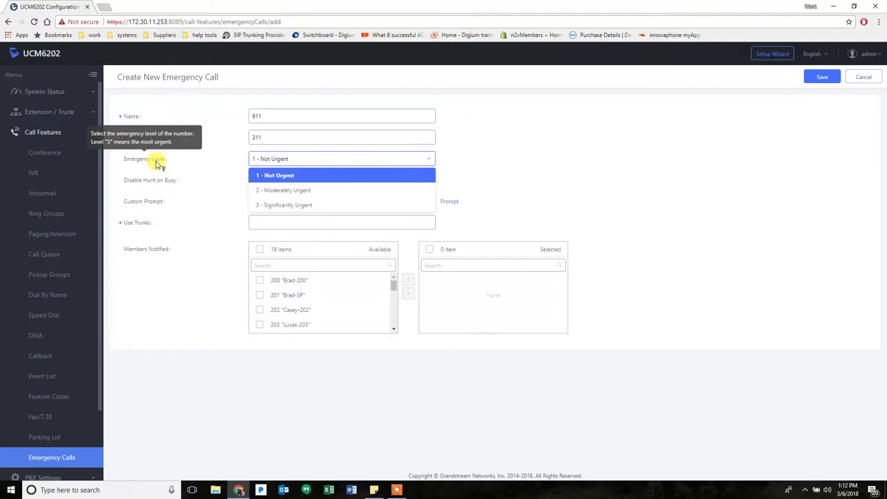
click(206, 160)
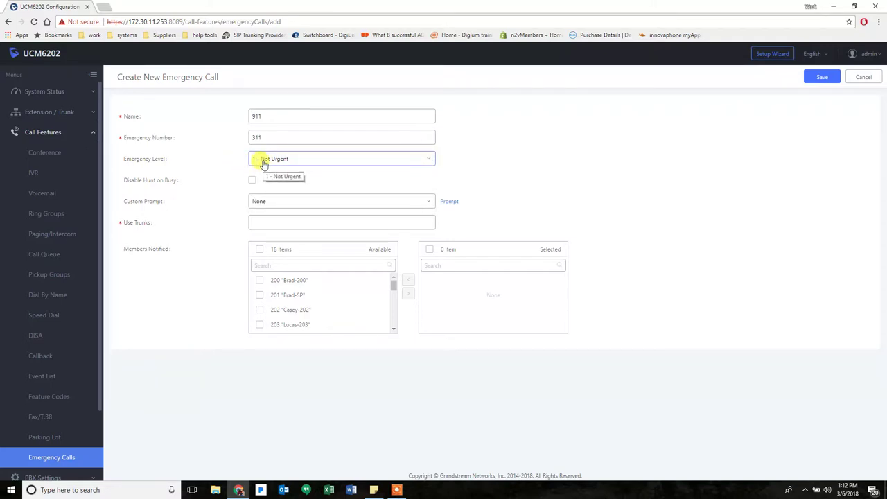
click(262, 163)
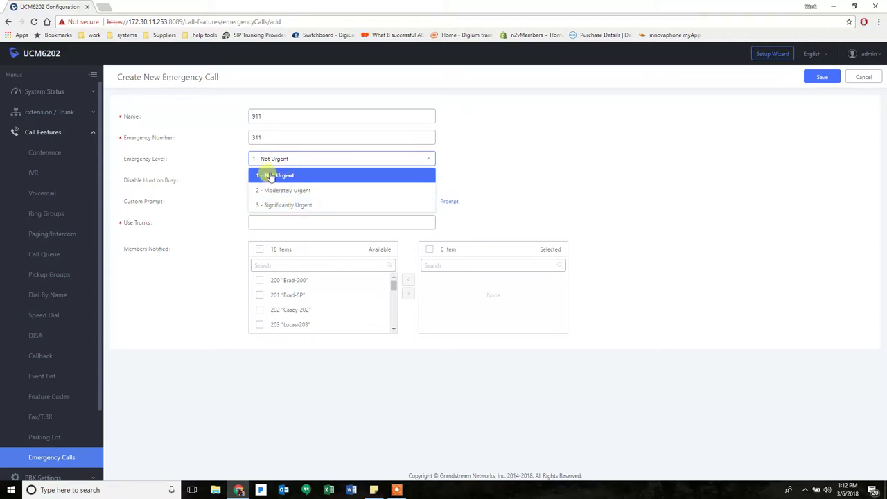
click(218, 162)
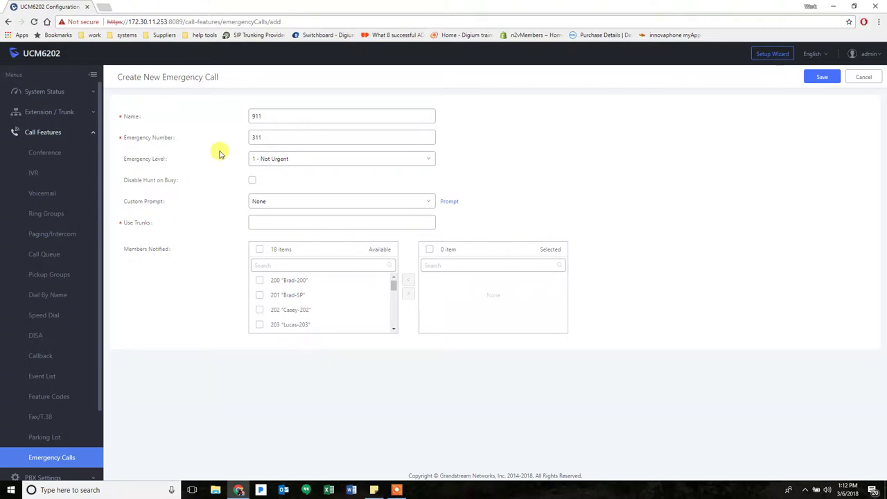
click(279, 160)
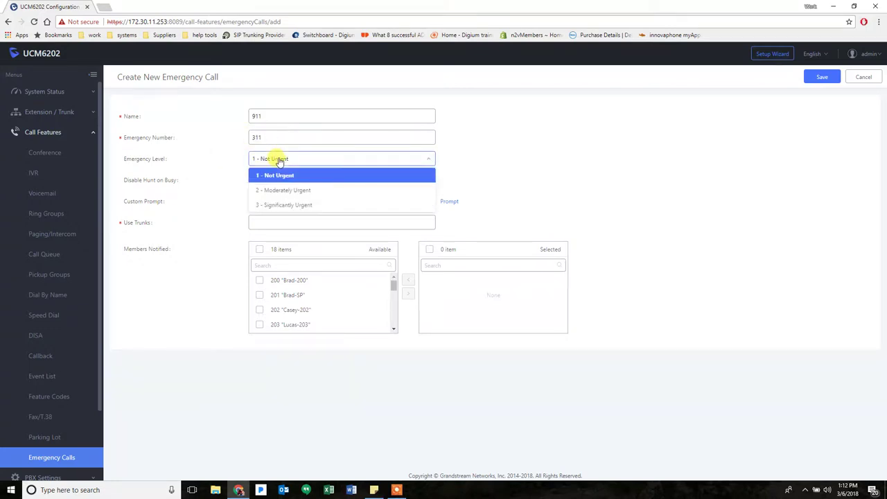
click(278, 159)
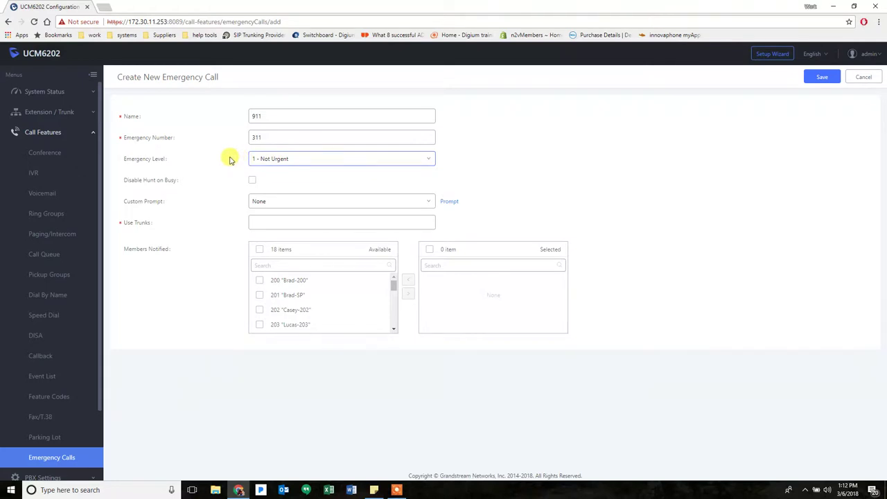
mouse_move(157, 182)
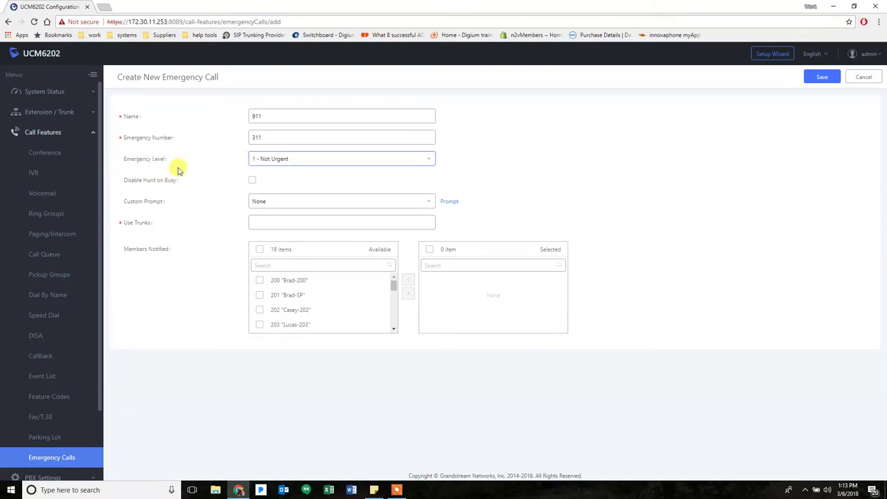
click(266, 159)
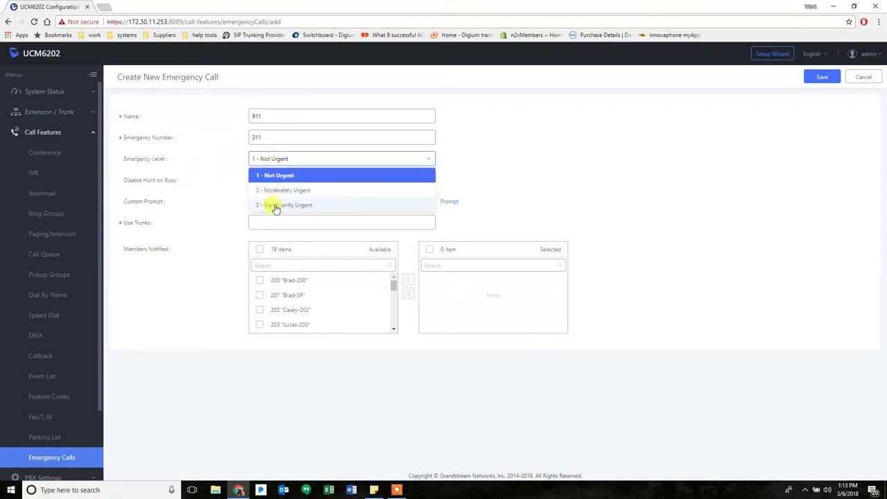
click(219, 162)
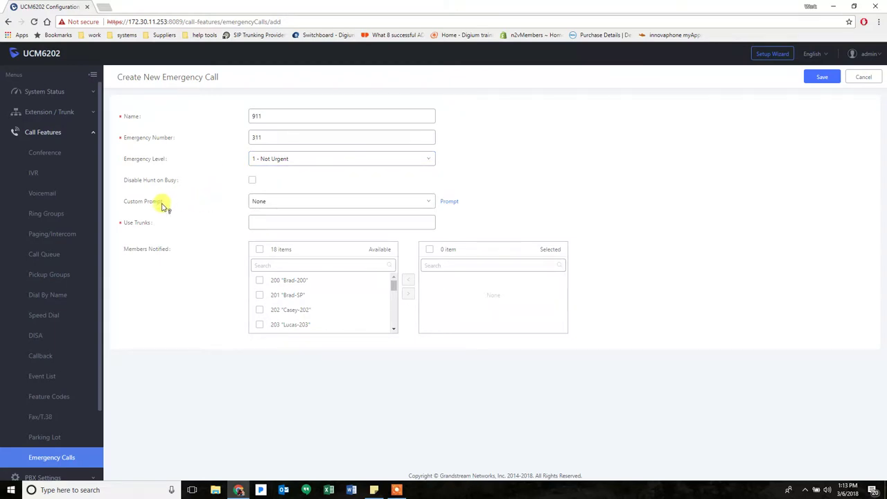
mouse_move(161, 206)
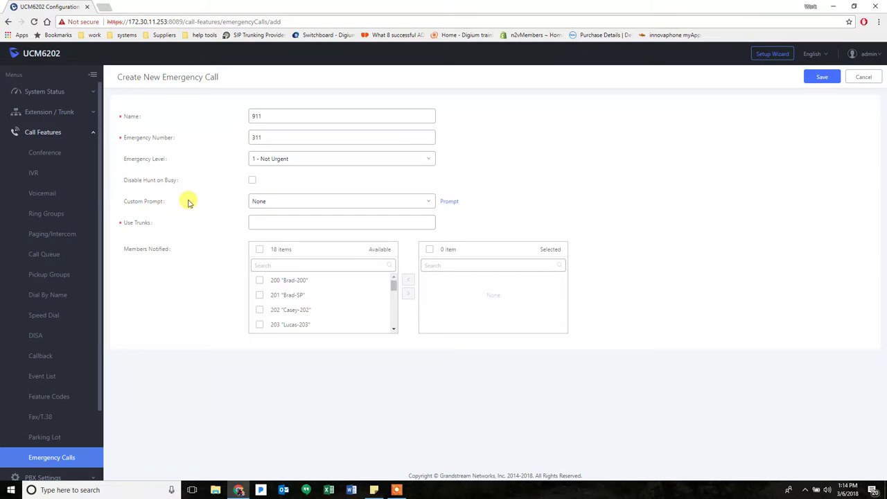
mouse_move(151, 201)
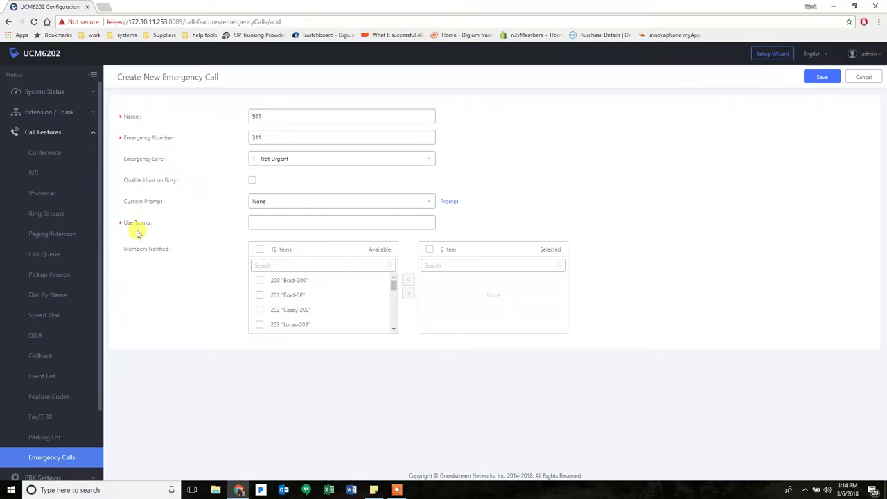
- Use trunks SIPTrunks -- px1 and SIPTrunks -- px5, and move extension 203 into Members Notified
click(258, 223)
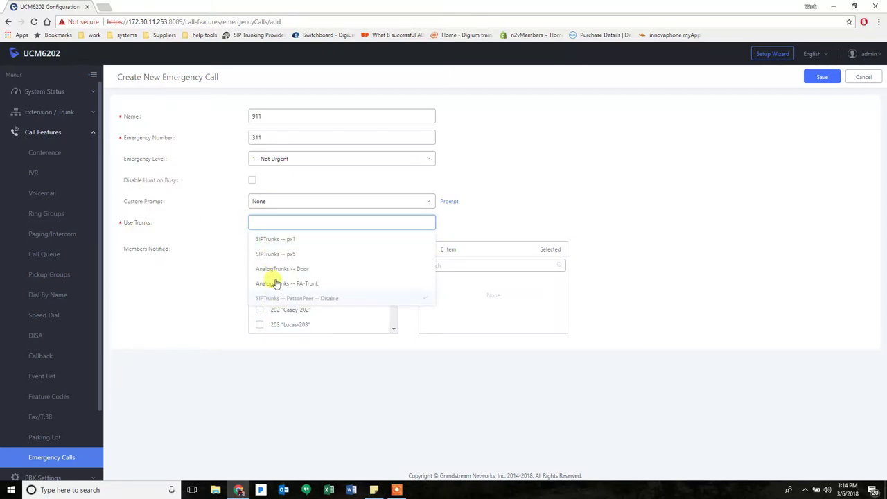
click(284, 238)
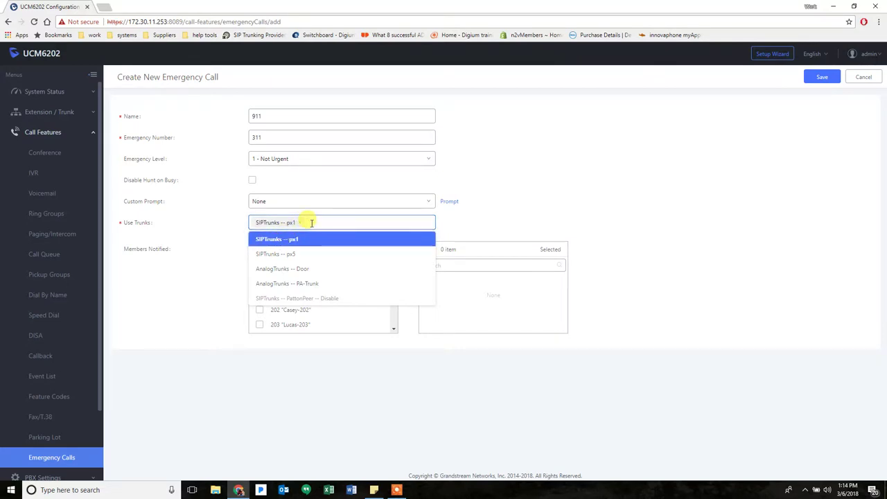
click(287, 254)
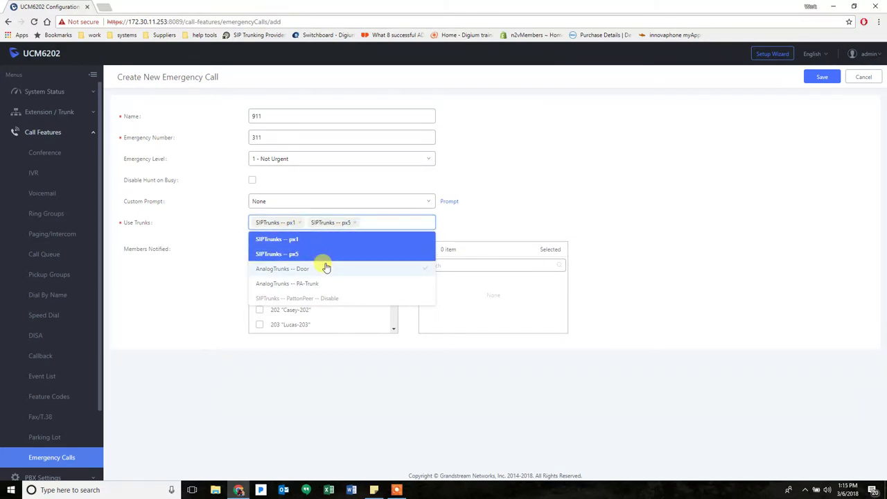
click(176, 286)
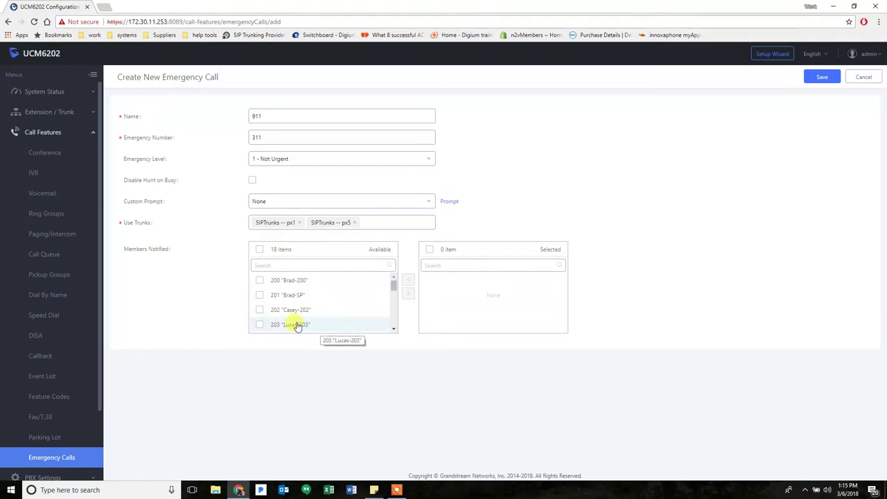
click(259, 325)
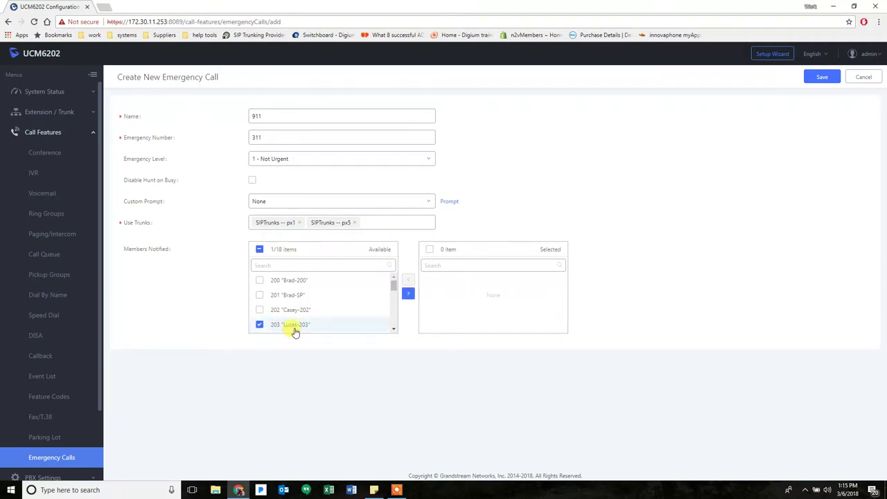
click(408, 295)
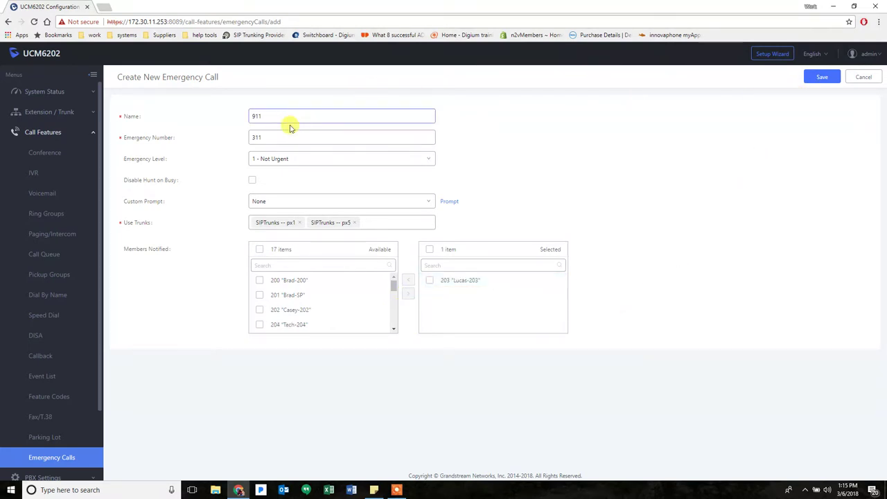
- Replace the name 911 with anything_like_911 and save the entry
drag(277, 114, 251, 115)
text(any)
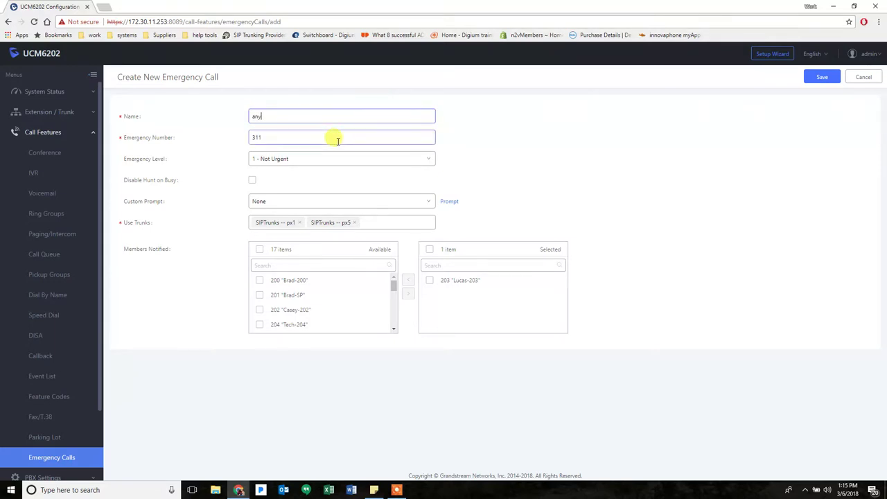
text(thing)
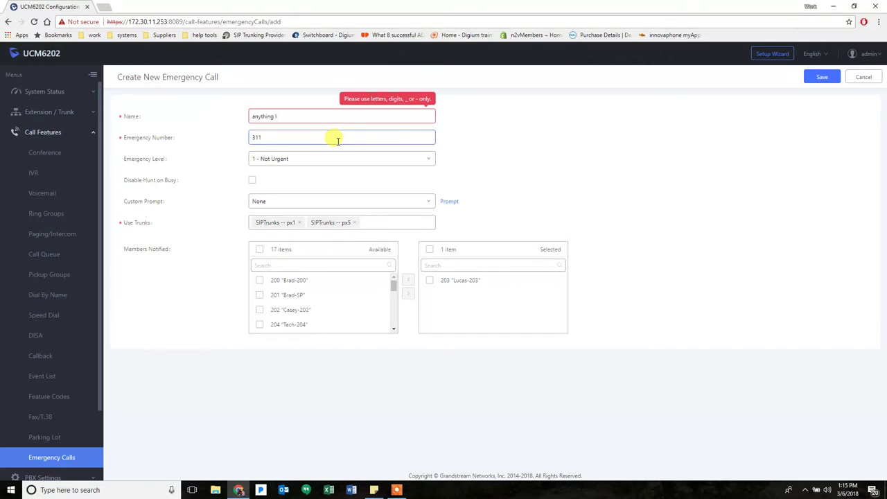
key(BackSpace)
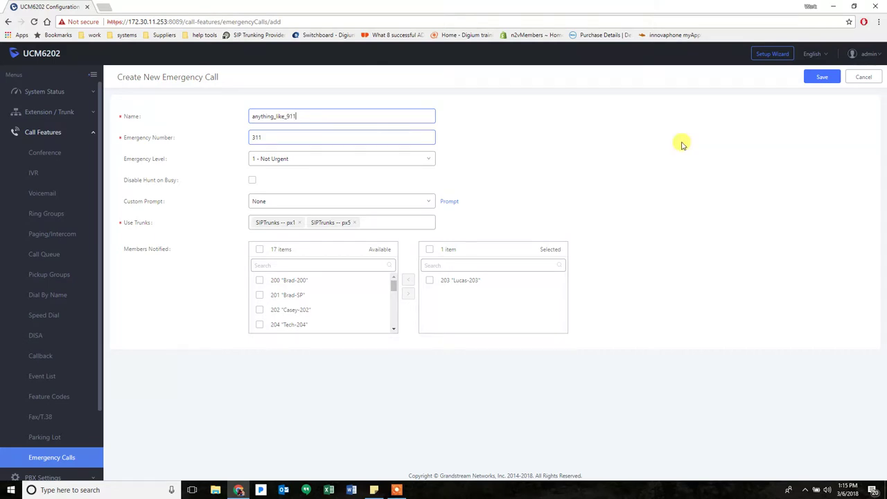
click(820, 79)
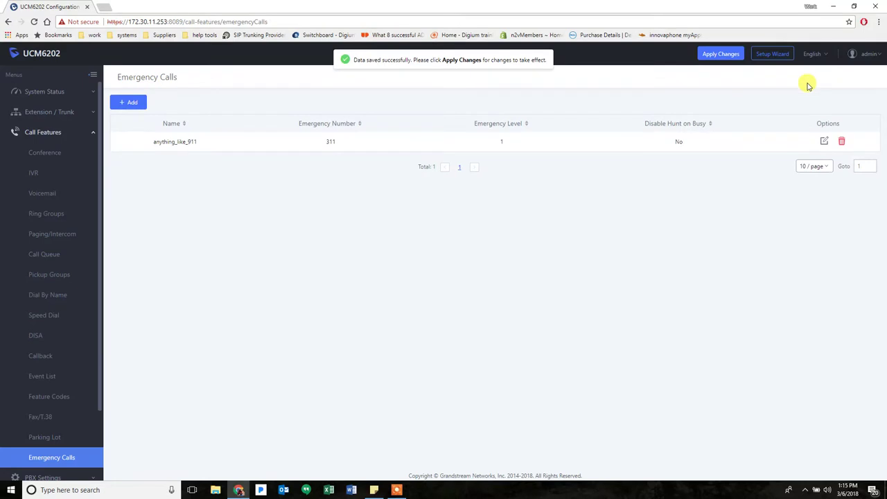
- Apply Changes so the anything_like_911 entry with number 311 takes effect
click(718, 56)
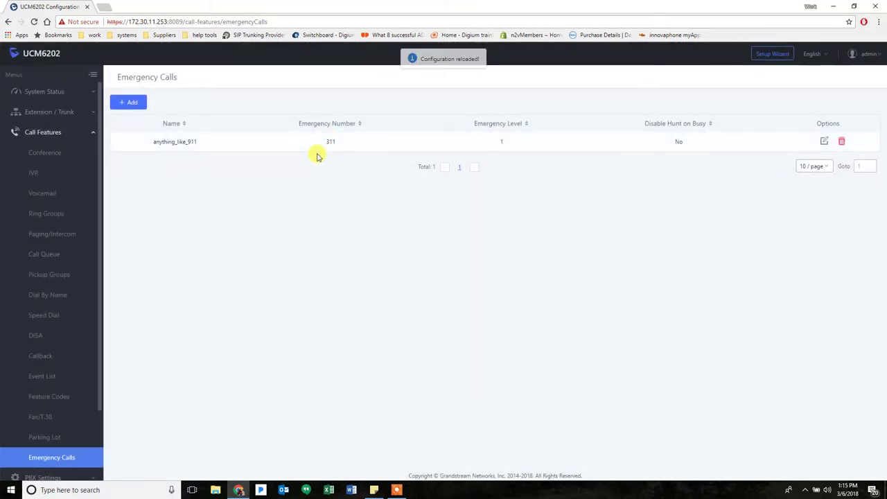
- Start a second emergency entry and leave it for the Custom Prompt management page
click(134, 103)
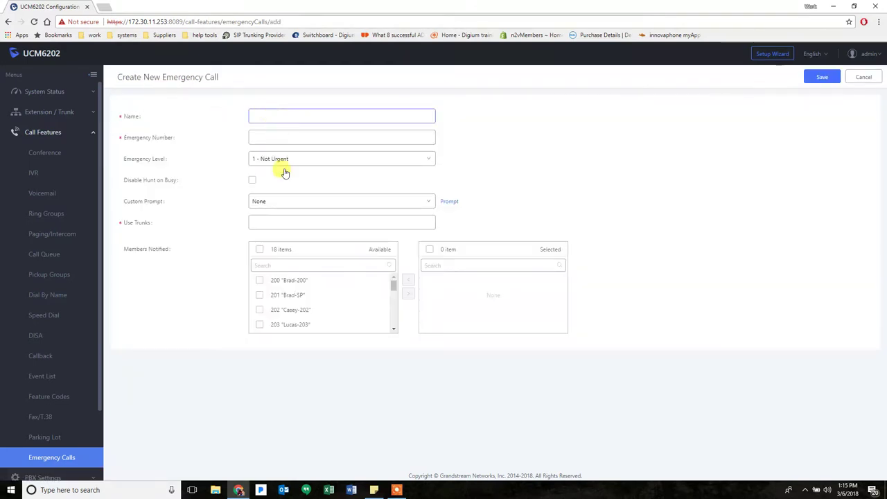
click(284, 203)
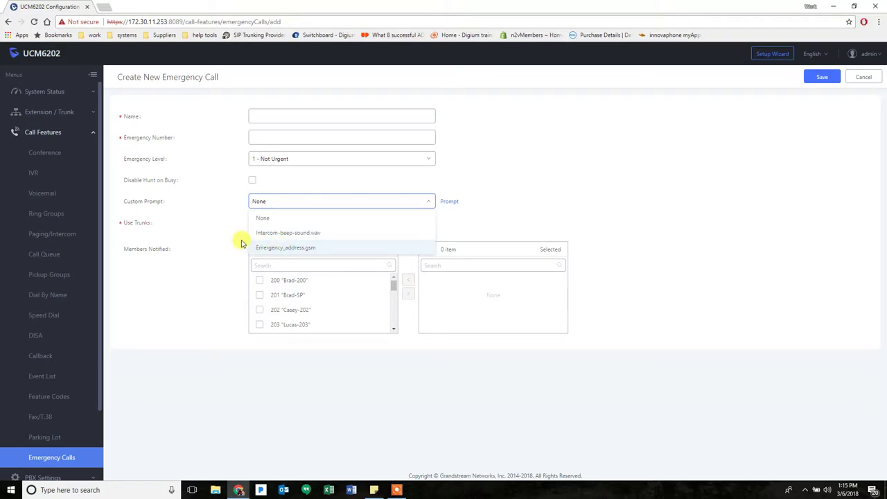
click(448, 202)
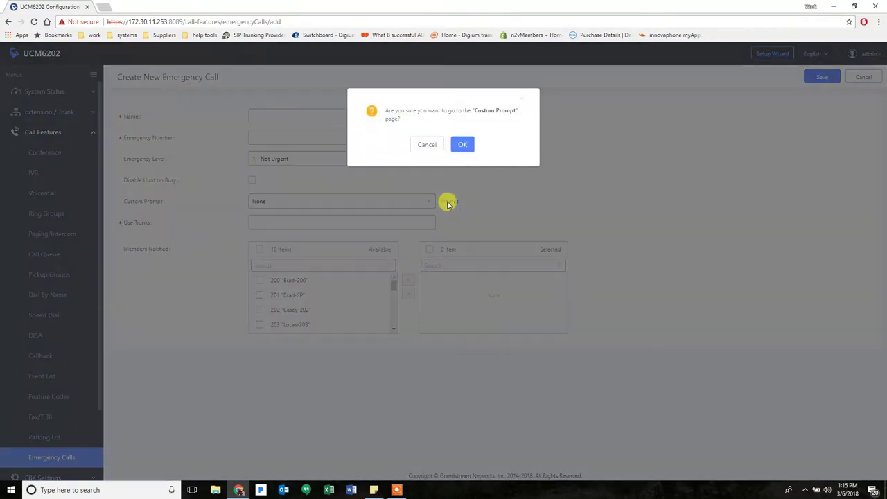
click(463, 144)
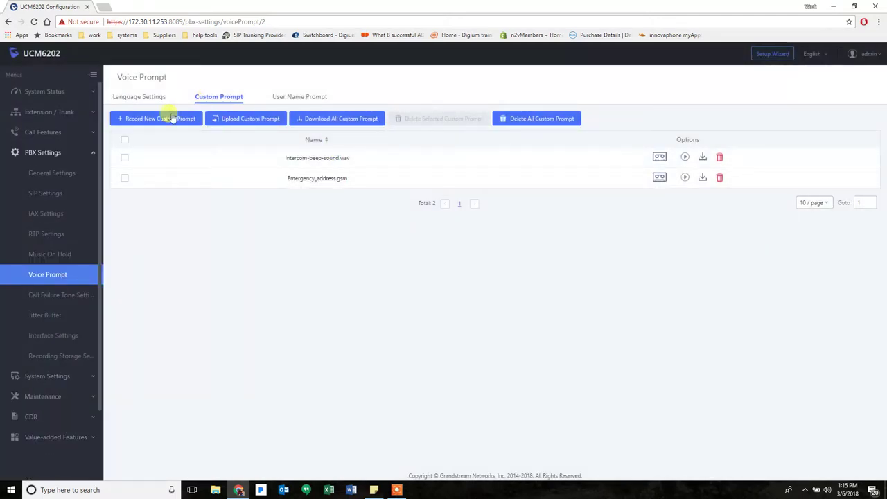
- Record a new custom prompt named fire, with the system calling extension 203
click(165, 119)
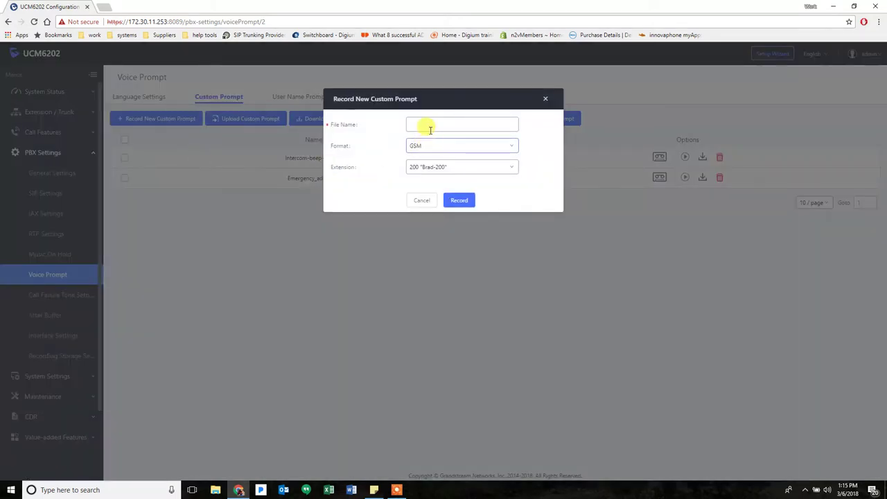
click(430, 129)
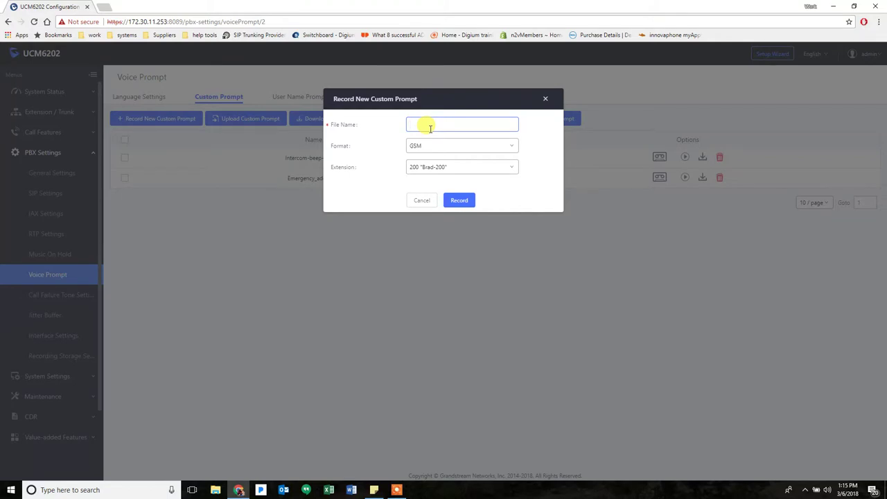
click(428, 168)
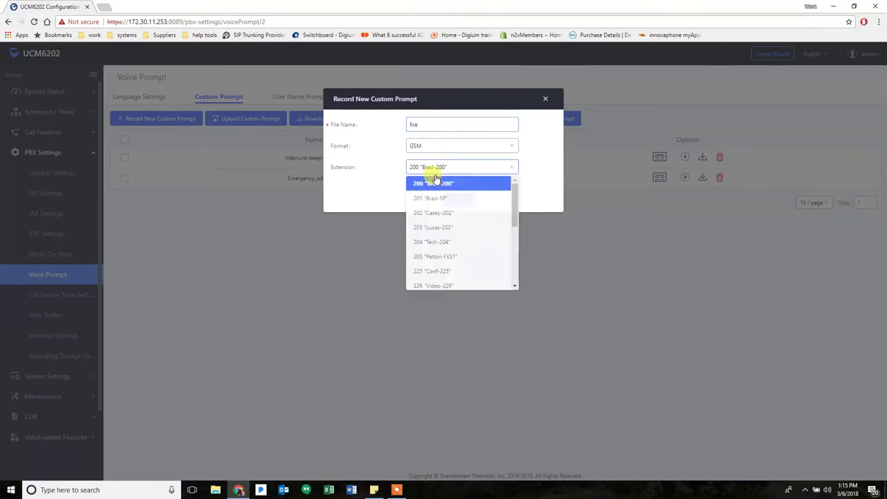
click(438, 231)
click(457, 198)
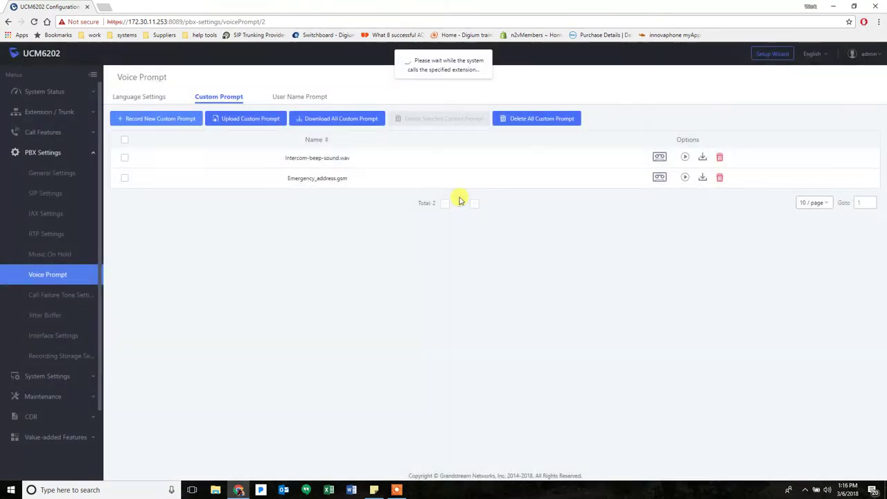
click(398, 489)
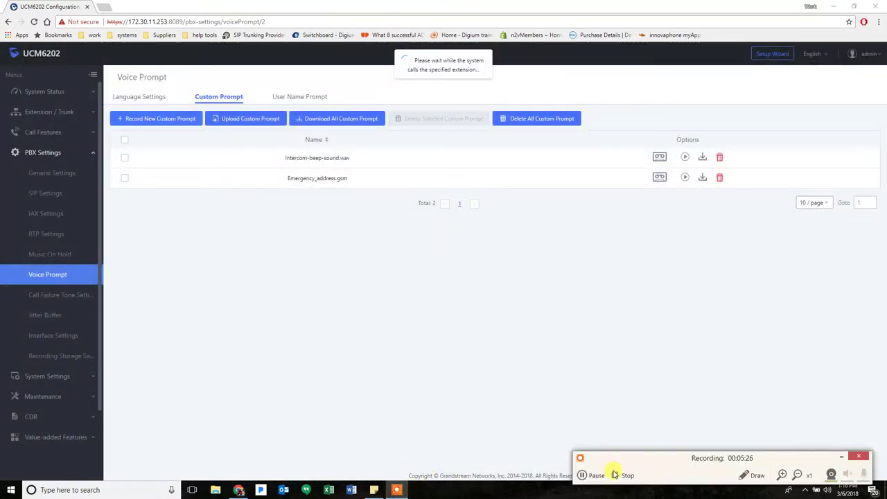
click(831, 475)
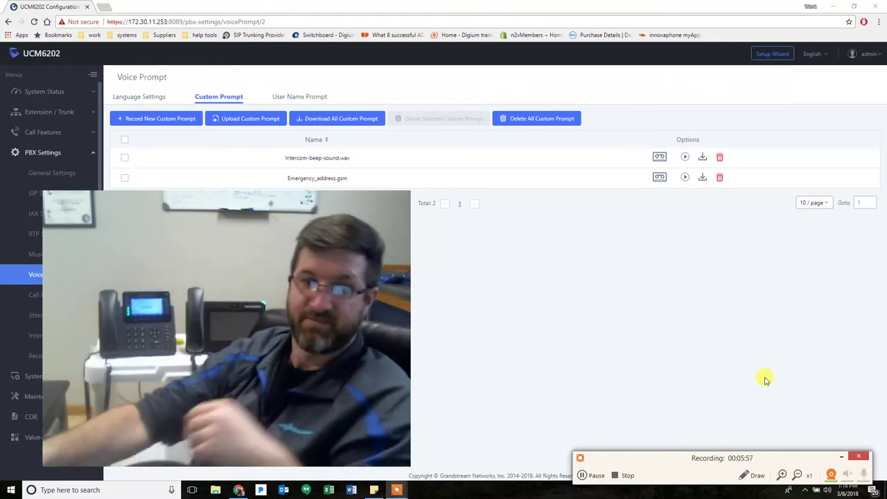
- Confirm fire.gsm is listed under Custom Prompts, then return to the Emergency Calls list
click(832, 474)
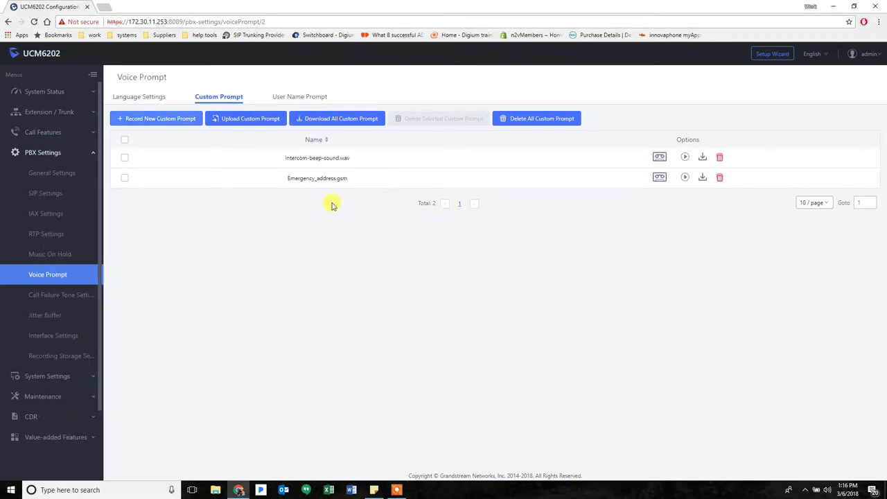
click(52, 254)
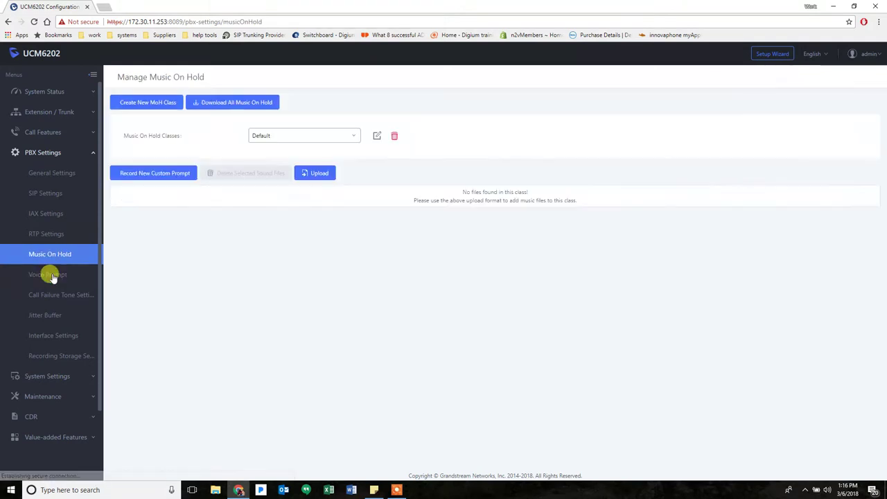
click(53, 276)
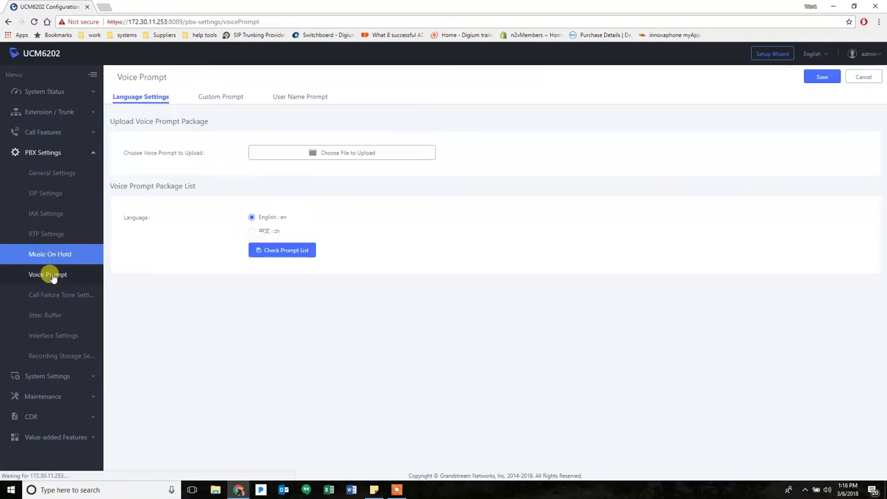
click(214, 102)
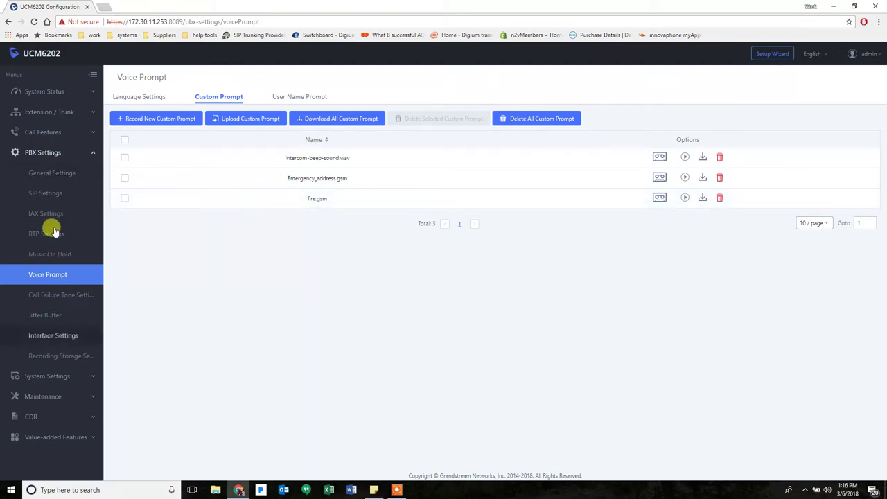
click(52, 133)
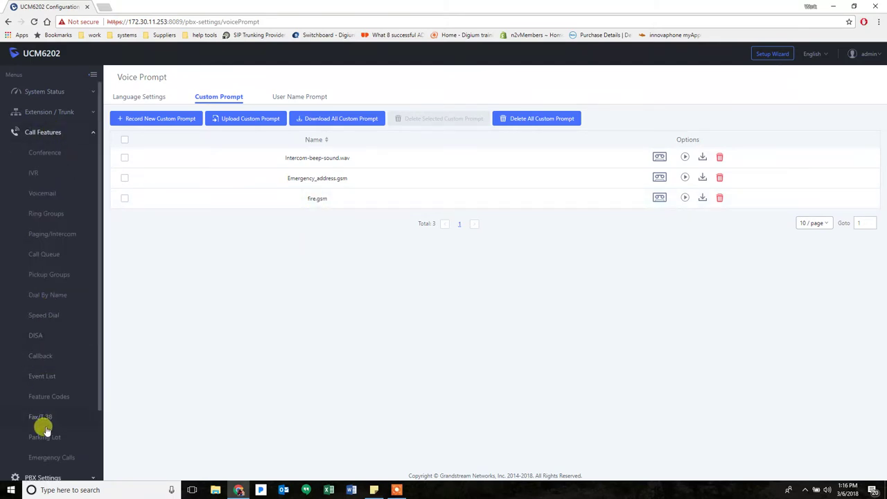
click(46, 457)
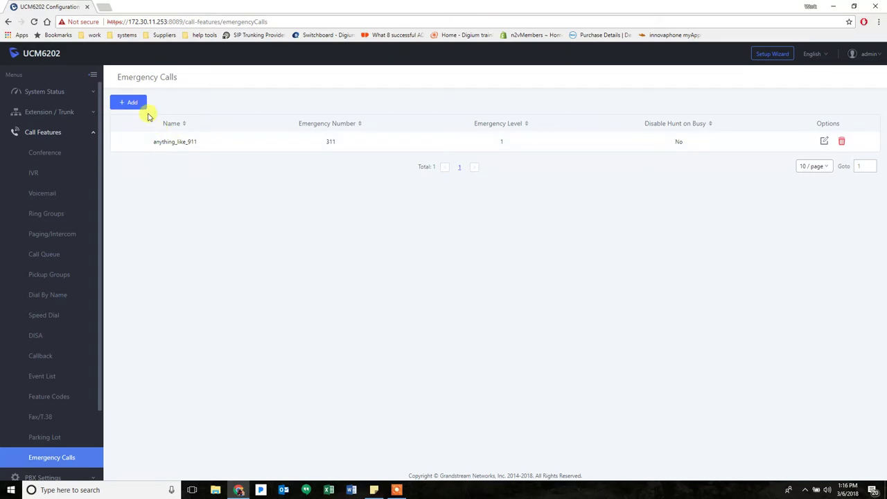
click(128, 102)
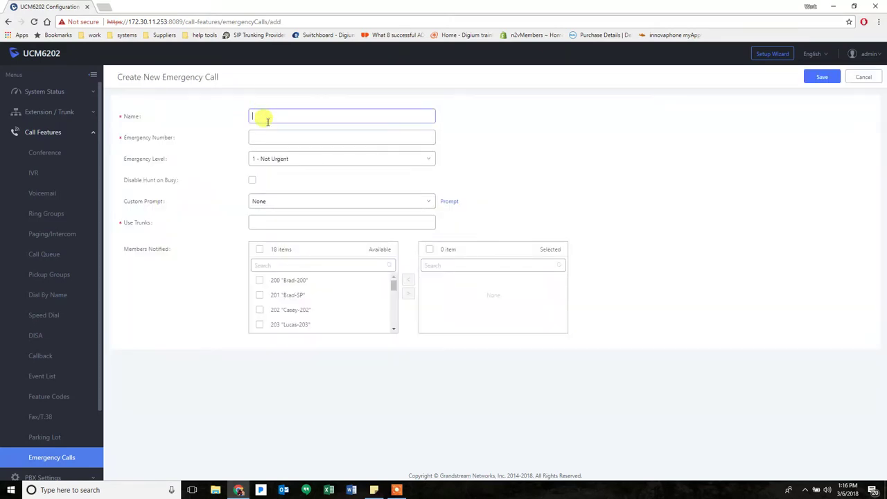
text(Fire_dept)
key(Tab)
text(50)
key(Down)
key(Return)
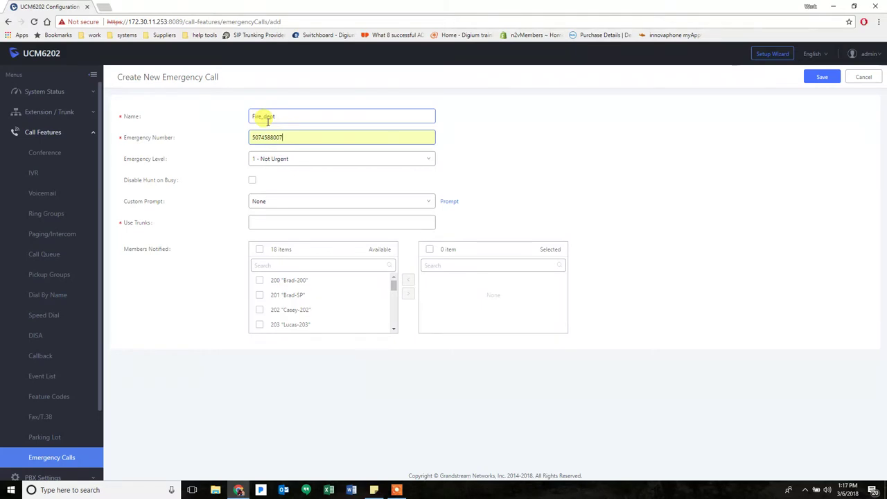
click(297, 164)
click(294, 164)
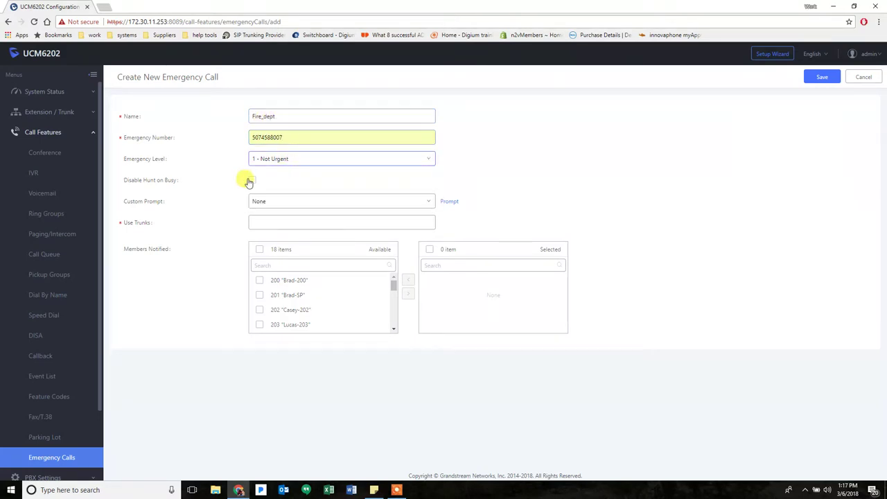
- Set the custom prompt to fire.gsm and use trunks SIPTrunks -- px1 and px5
click(267, 204)
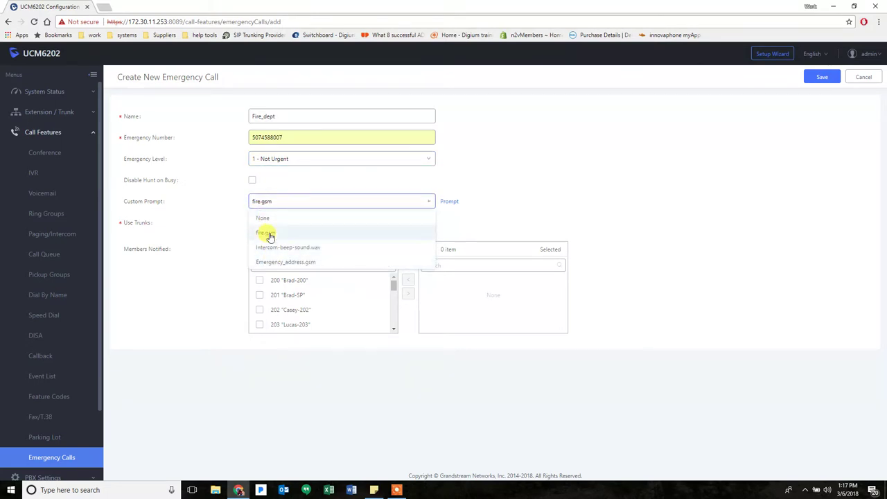
click(265, 232)
click(254, 222)
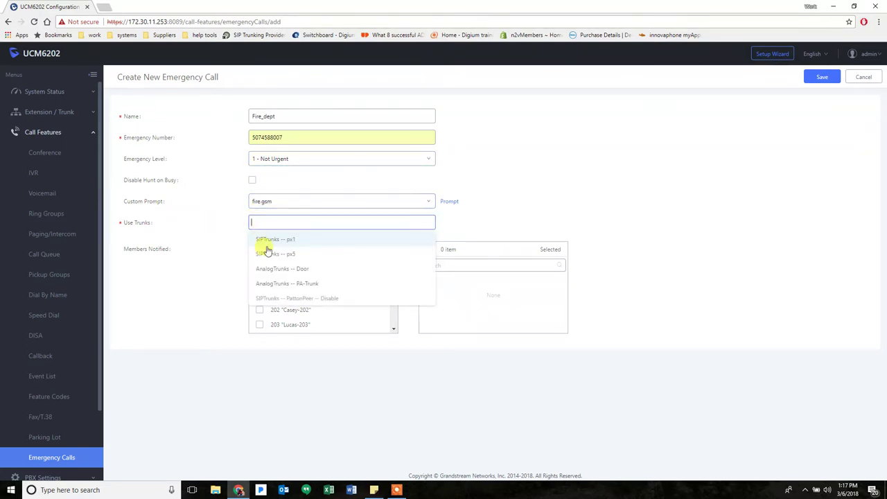
click(271, 241)
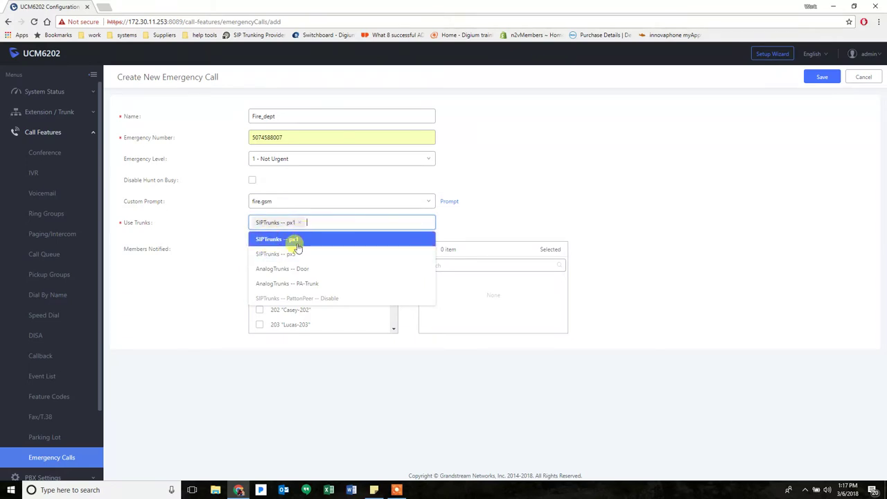
click(291, 254)
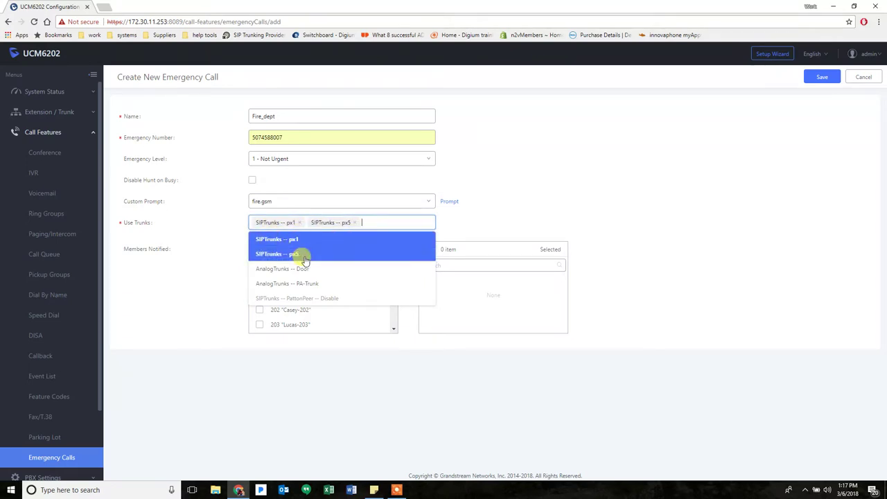
click(191, 224)
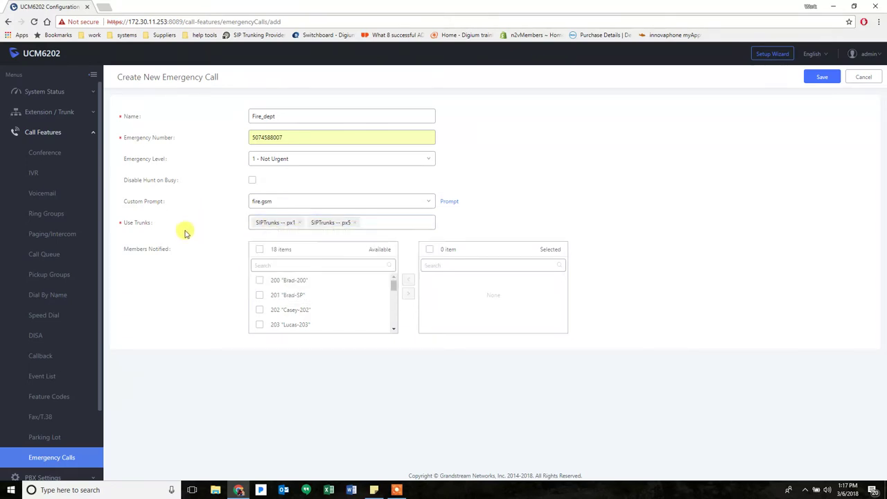
- Add extension 203 to Members Notified and save the Fire_dept entry
click(259, 325)
click(407, 295)
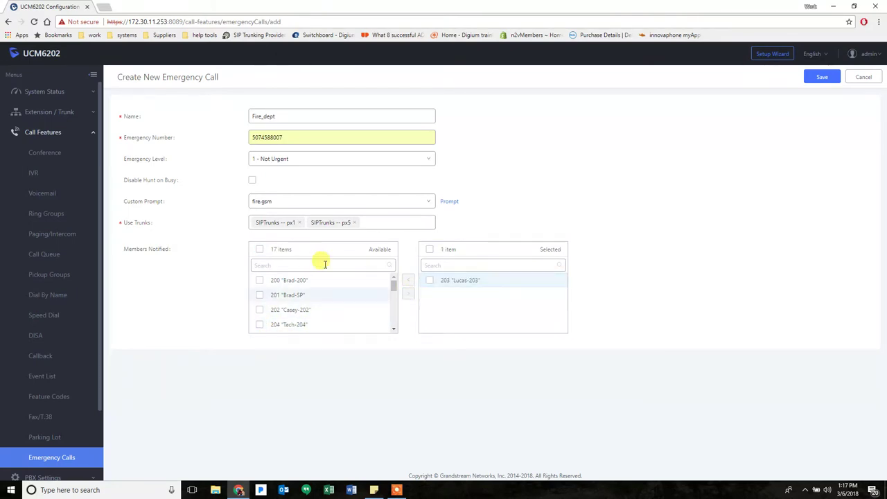
scroll(395, 330, down, 5)
drag(393, 303, 415, 268)
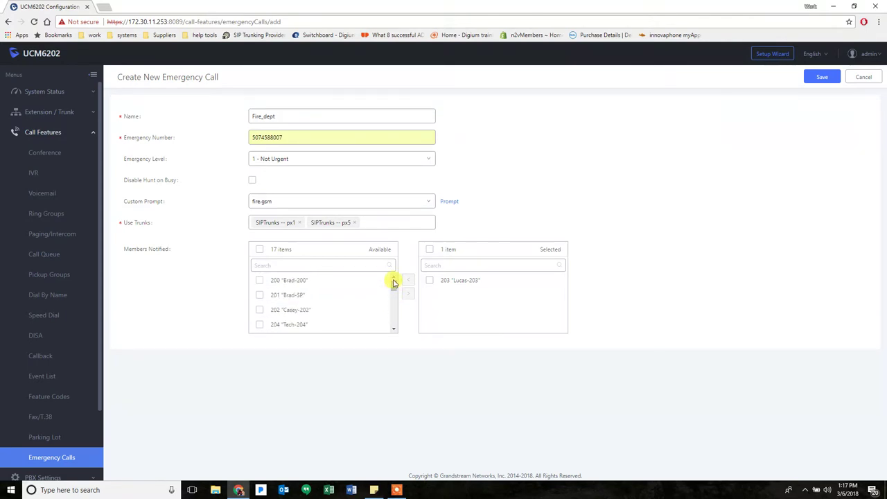
click(822, 79)
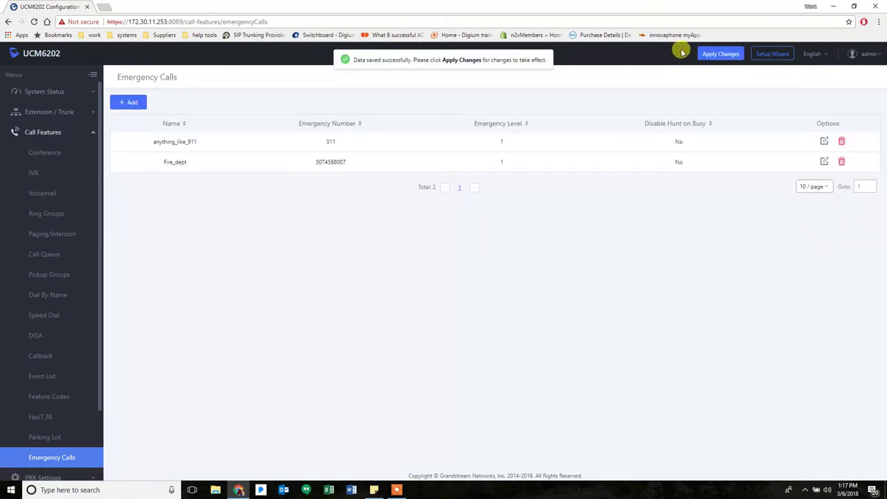
- Apply Changes to activate the Fire_dept and anything_like_911 emergency entries
click(708, 56)
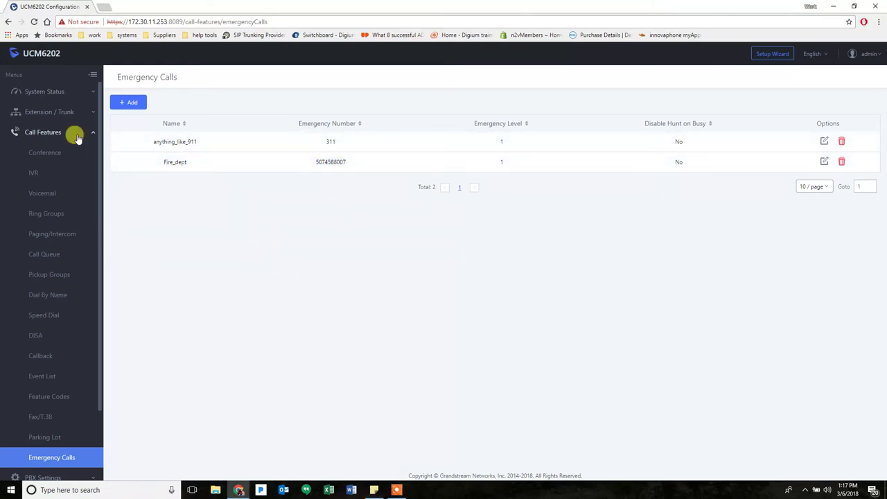
click(60, 93)
- Open the Active Calls status page, which shows no active calls
click(45, 155)
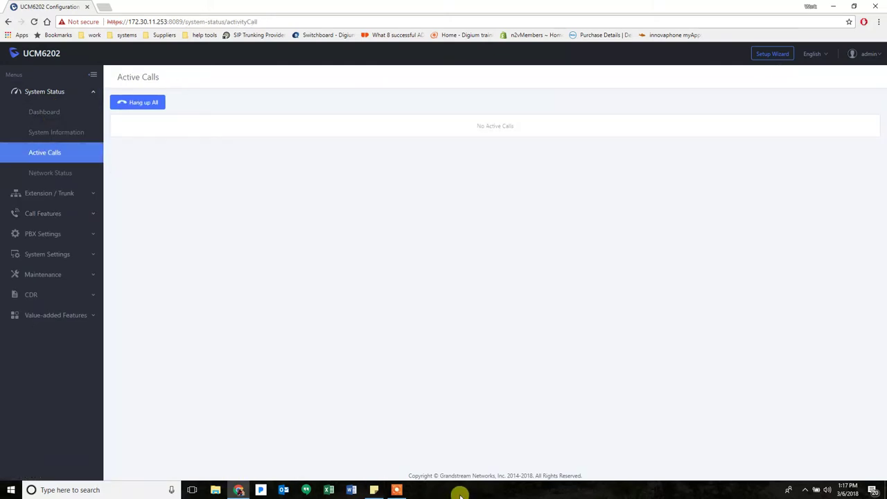
click(399, 490)
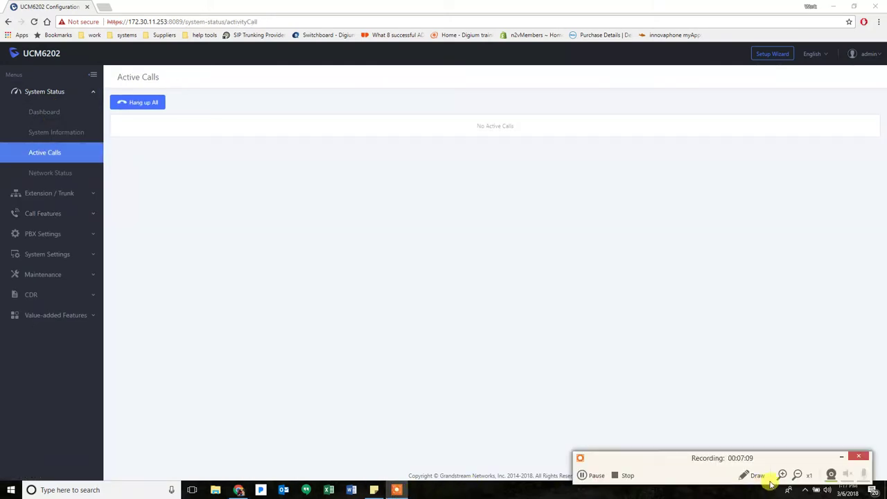
click(830, 476)
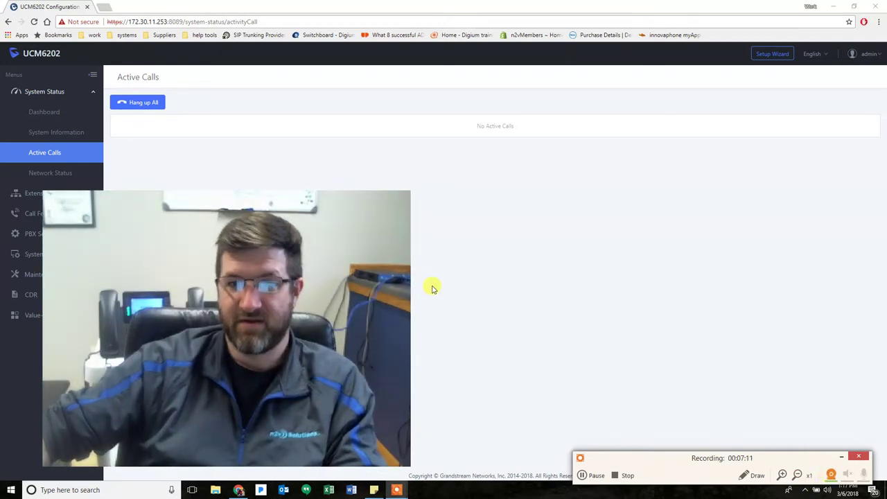